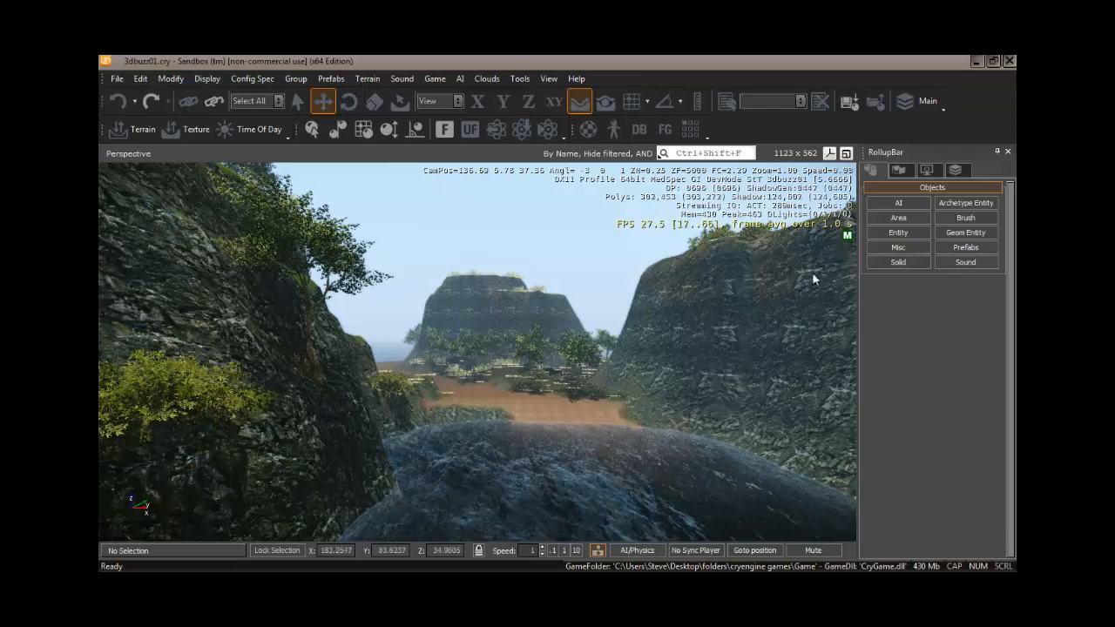
- Switch off rendering of the vegetation and terrain, toggle the ocean, and turn vegetation and terrain back on
{"action": "left_click", "coordinate": [929, 170]}
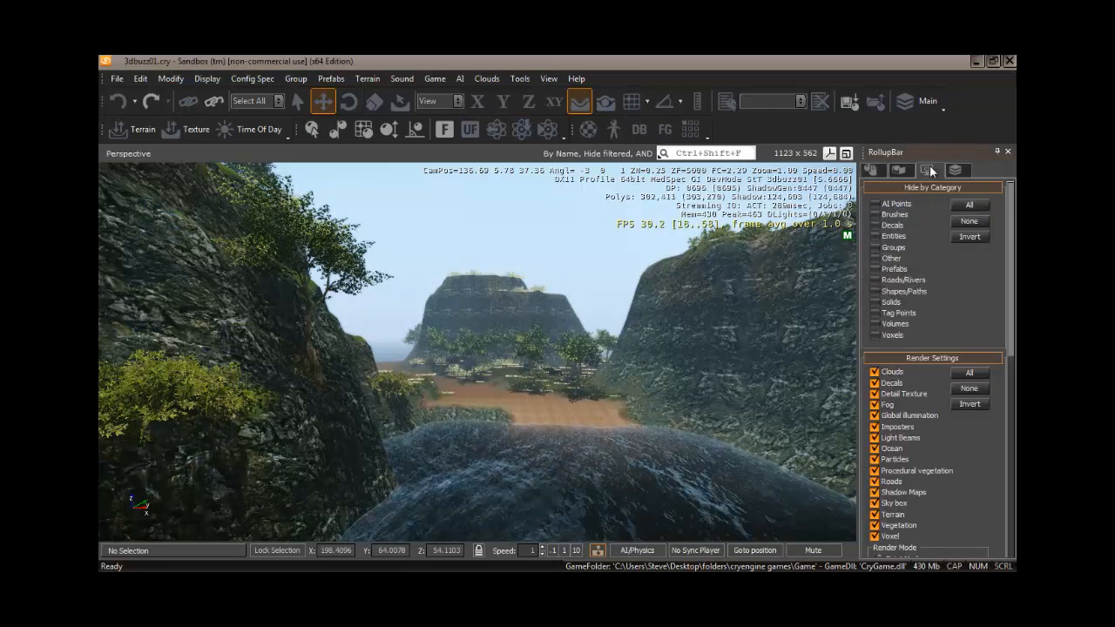
{"action": "left_click", "coordinate": [875, 525]}
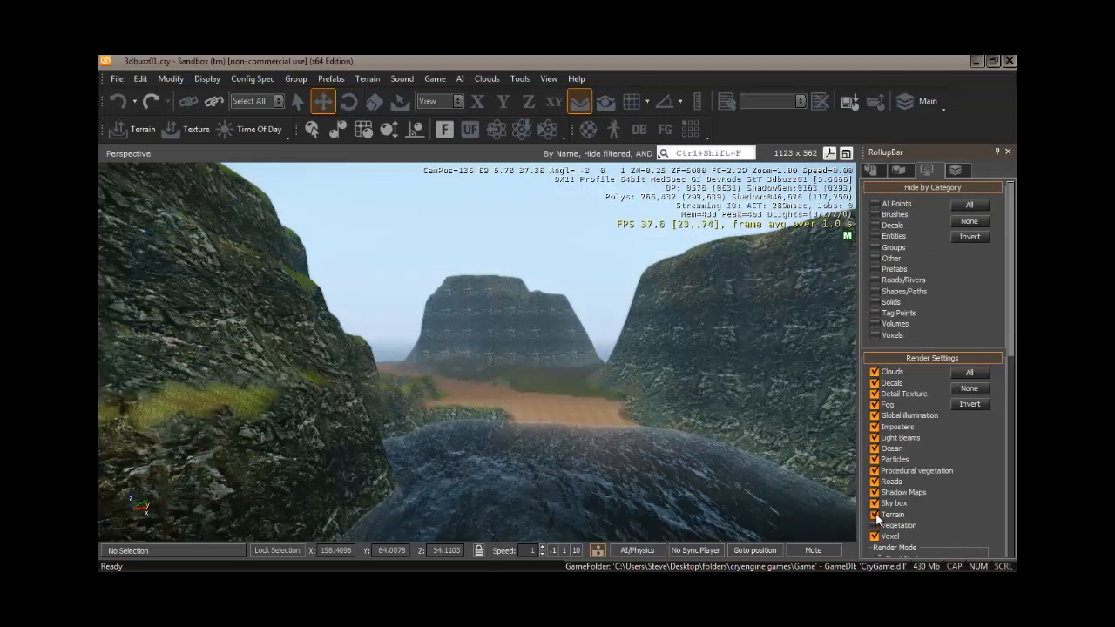
{"action": "left_click", "coordinate": [875, 514]}
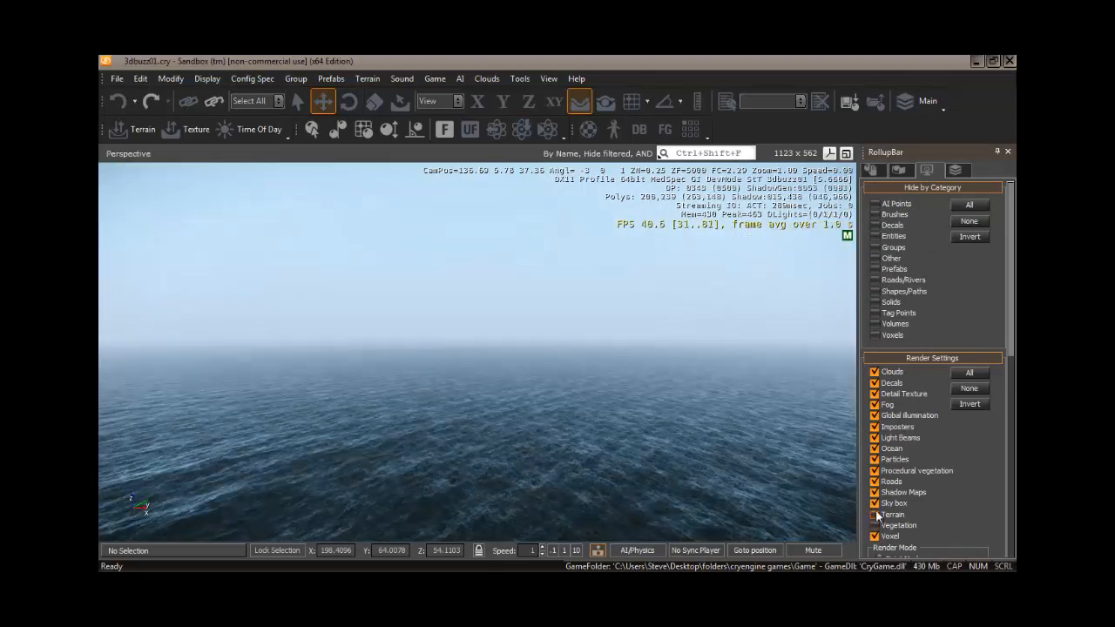
{"action": "left_click", "coordinate": [875, 449]}
{"action": "left_click", "coordinate": [875, 449]}
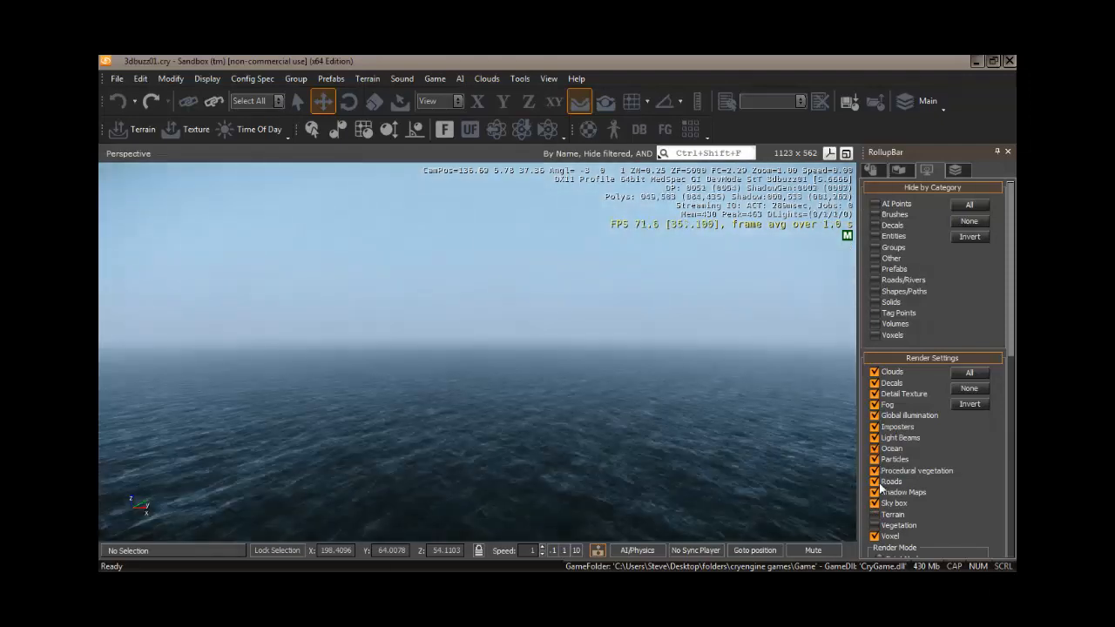
{"action": "left_click", "coordinate": [875, 514]}
{"action": "left_click", "coordinate": [875, 525]}
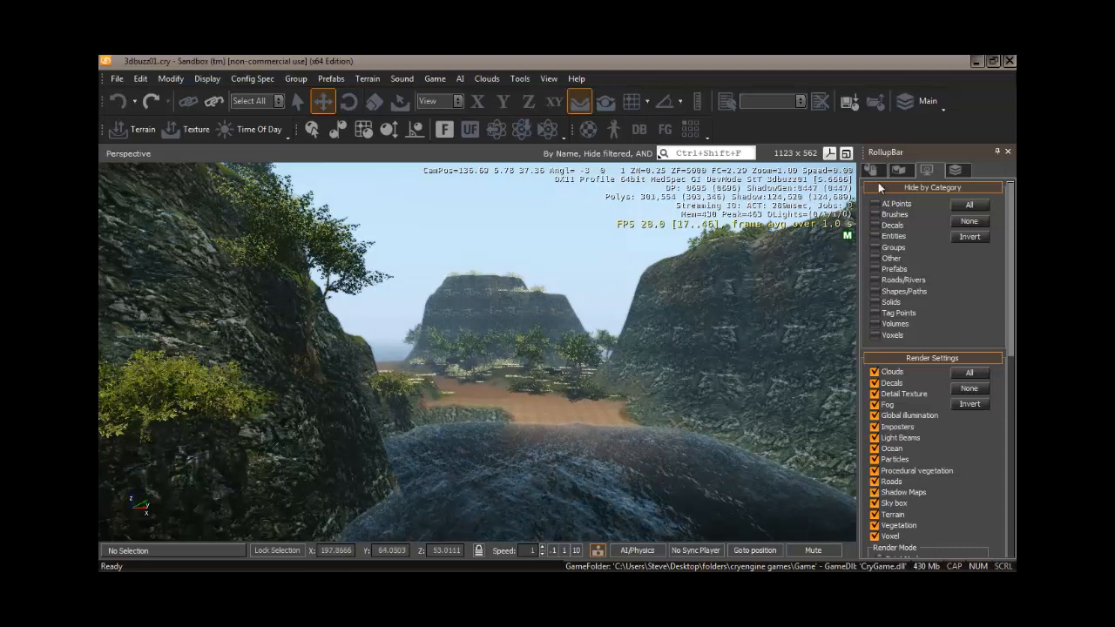
- Create a layer named Cove with a dark orange colour (red 141, green 64, blue 1)
{"action": "left_click", "coordinate": [958, 171]}
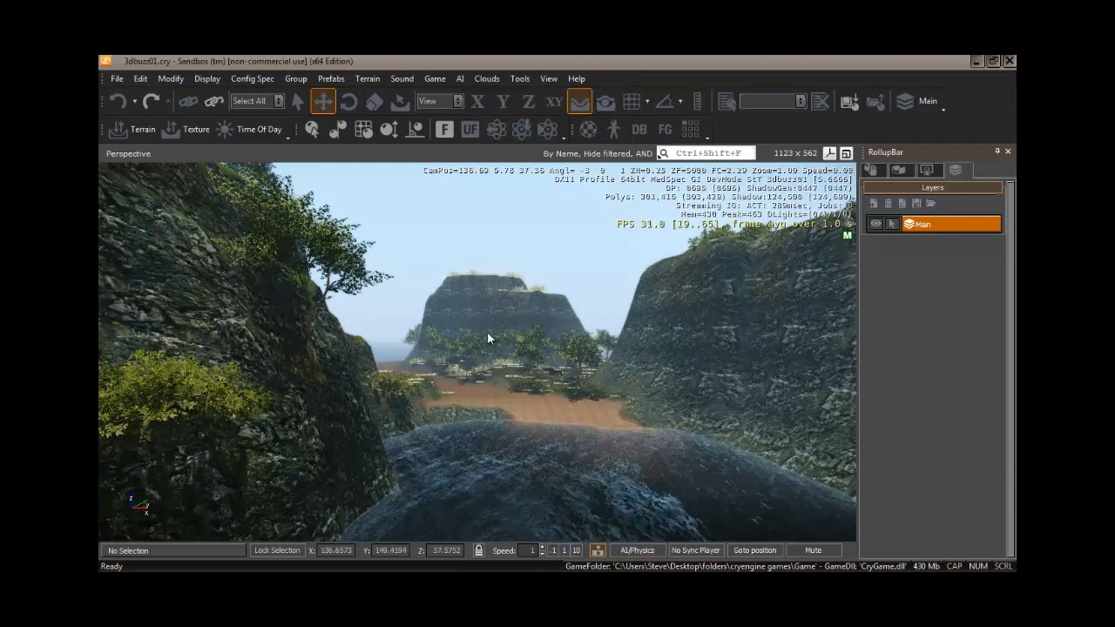
{"action": "left_click", "coordinate": [875, 204]}
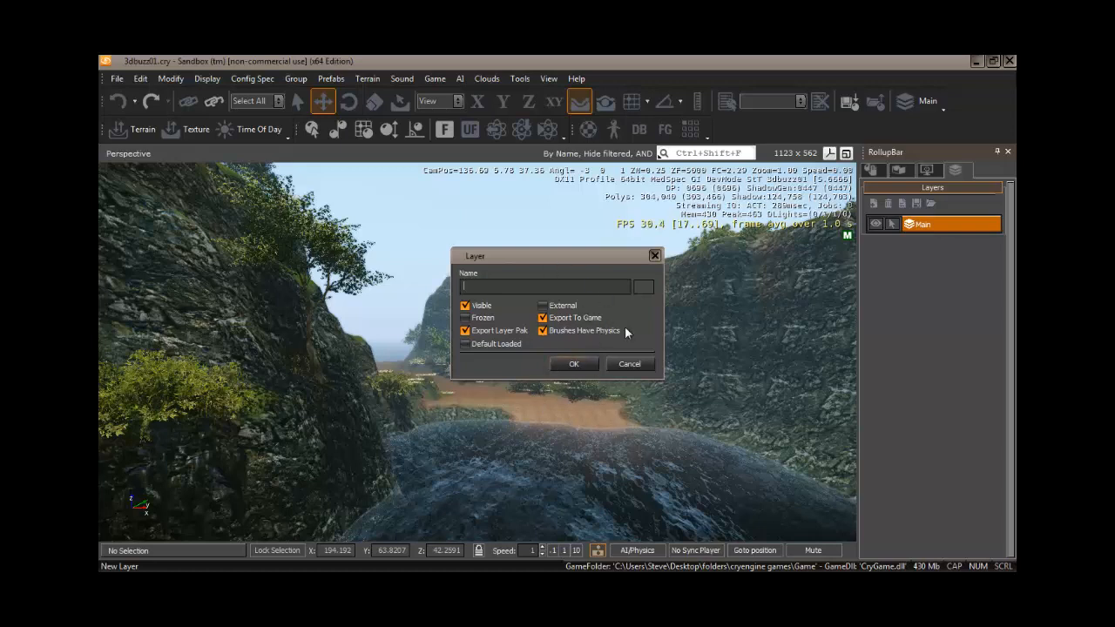
{"action": "type", "text": "Cove"}
{"action": "left_click", "coordinate": [645, 284]}
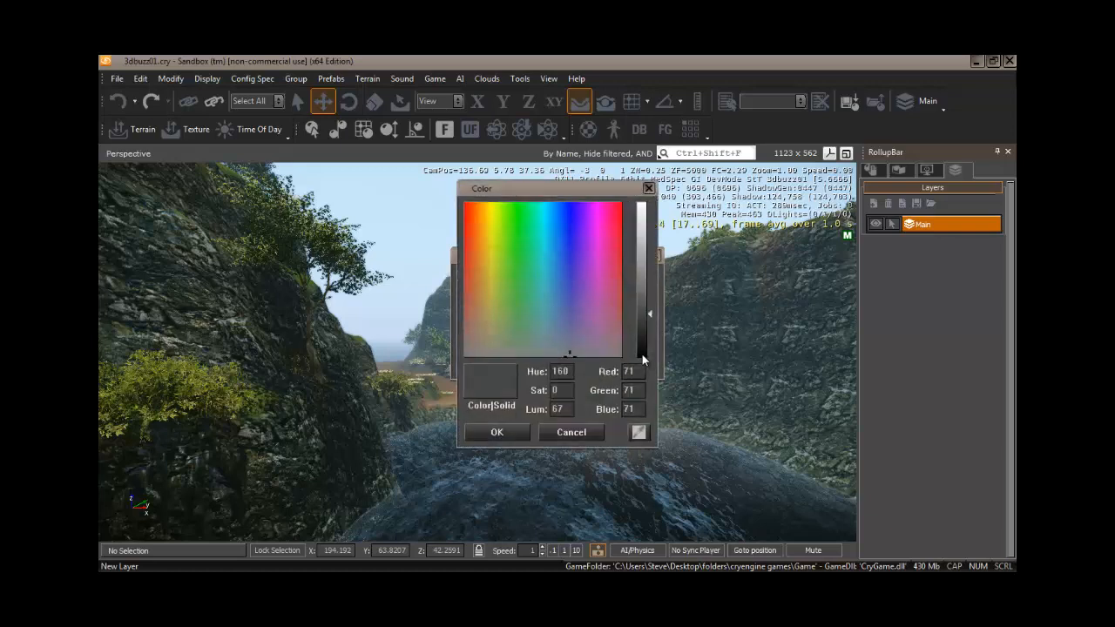
{"action": "left_click", "coordinate": [477, 207]}
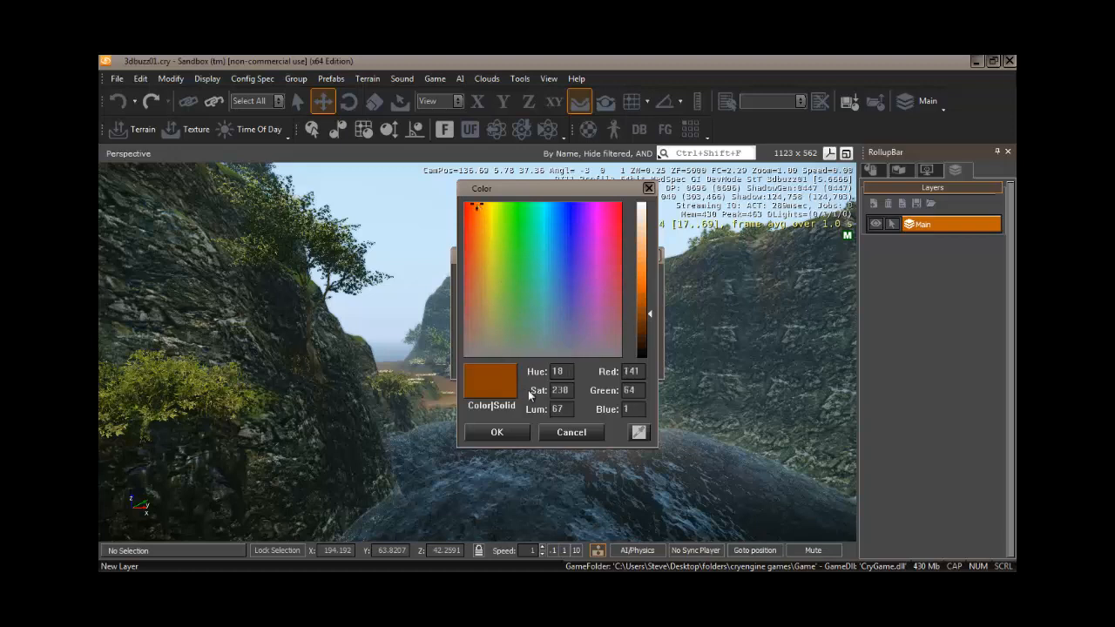
{"action": "left_click", "coordinate": [490, 439]}
{"action": "left_click", "coordinate": [570, 364]}
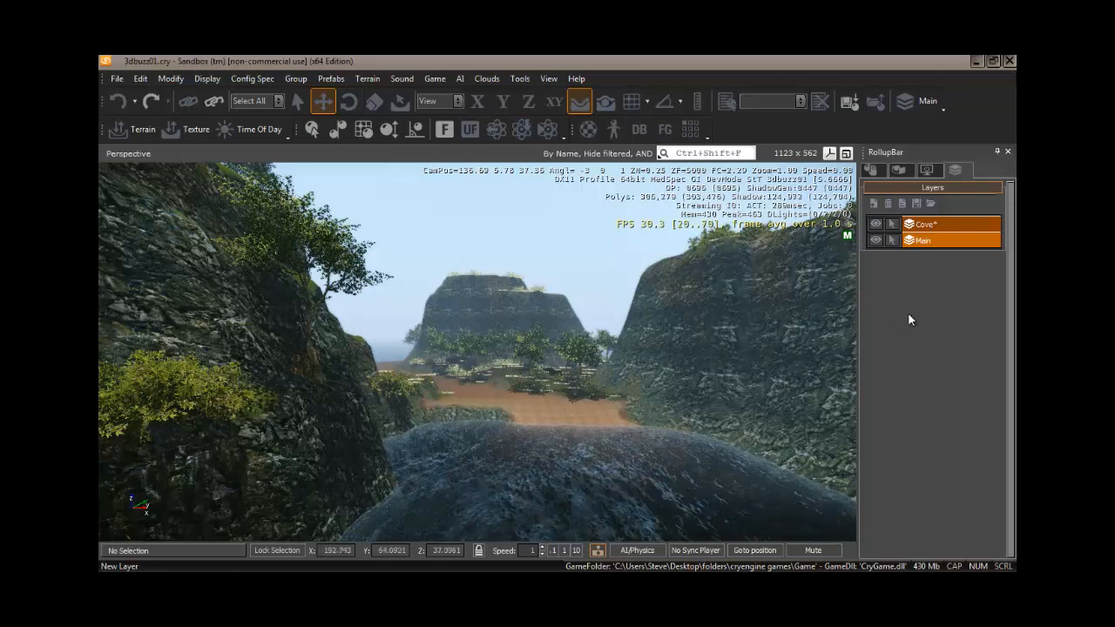
- Delete the Cove layer
{"action": "left_click", "coordinate": [918, 225]}
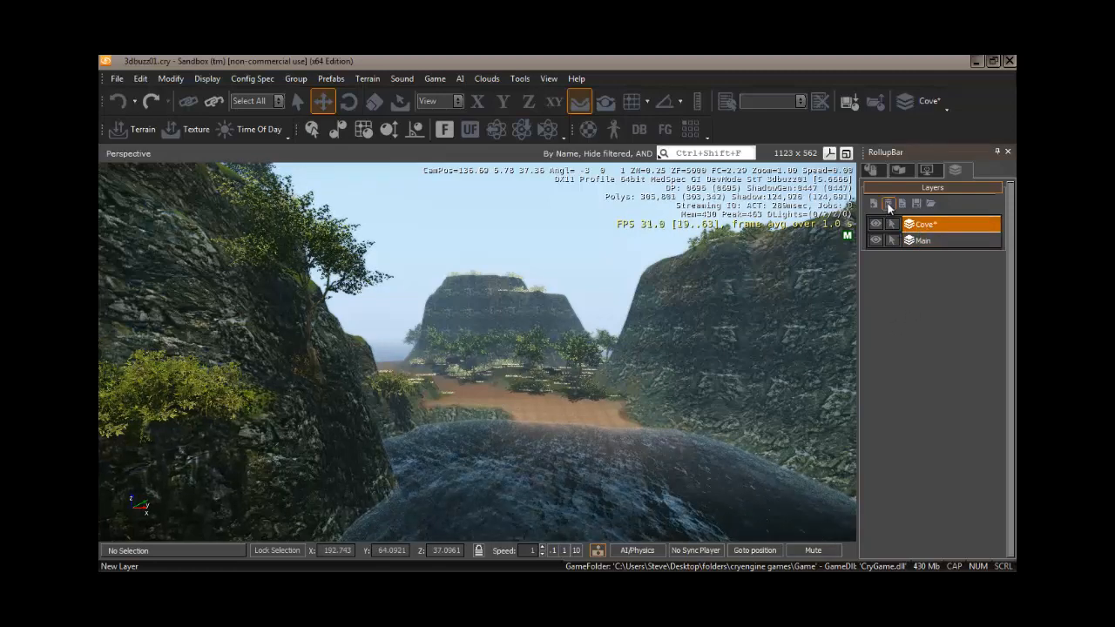
{"action": "left_click", "coordinate": [889, 204]}
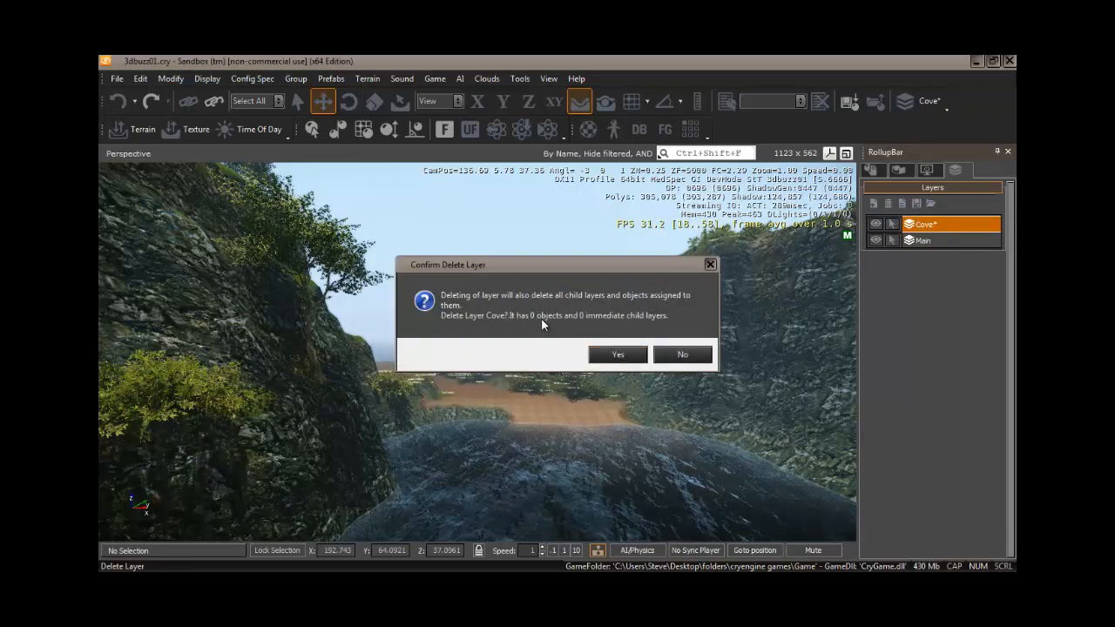
{"action": "left_click", "coordinate": [615, 354]}
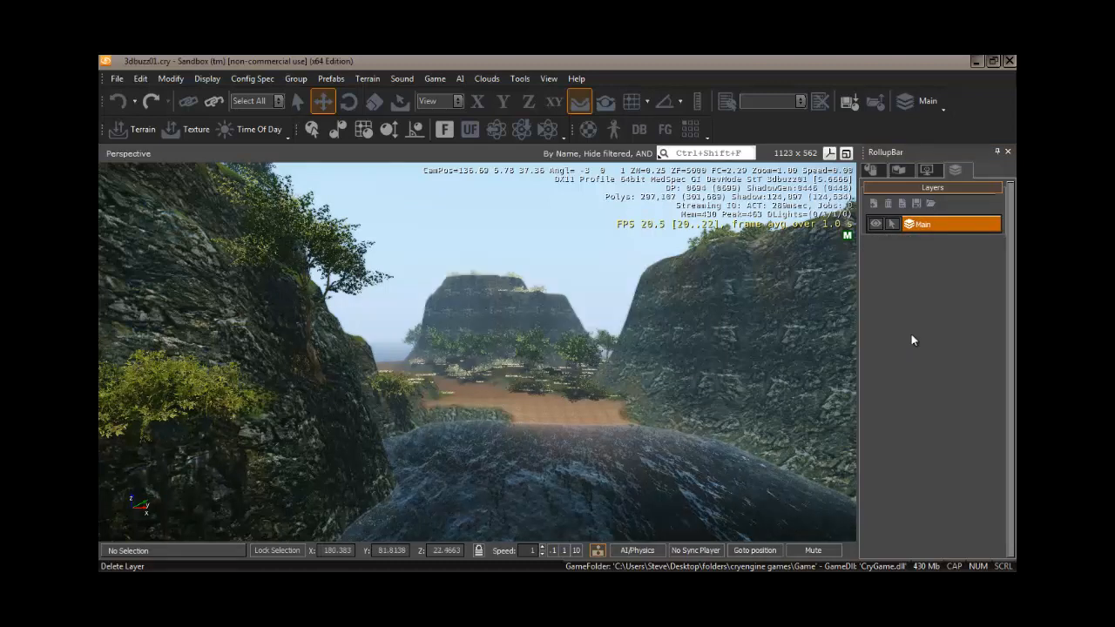
- Create a layer named Leaves with a brownish-yellow colour (red 141, green 96, blue 1)
{"action": "left_click", "coordinate": [873, 204]}
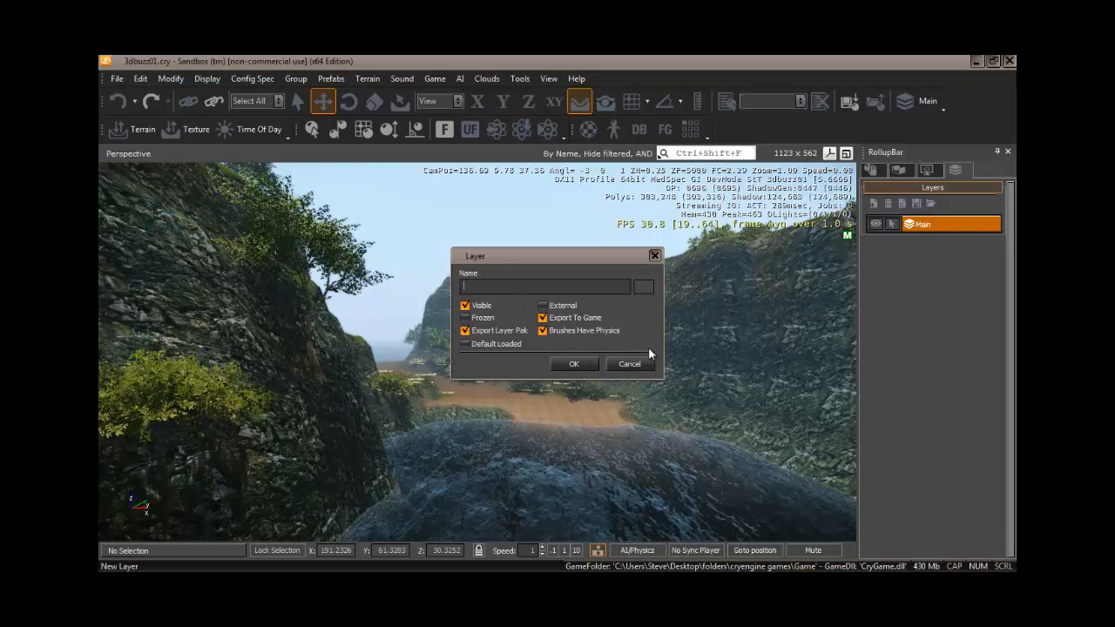
{"action": "type", "text": "ves"}
{"action": "left_click", "coordinate": [644, 287]}
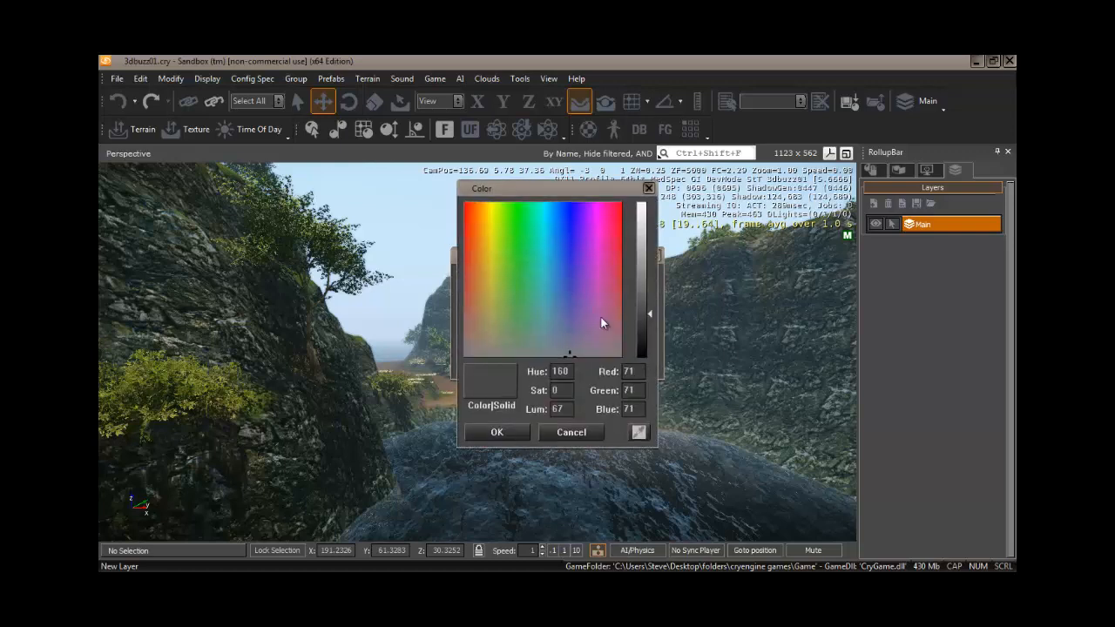
{"action": "left_click", "coordinate": [483, 205]}
{"action": "left_click", "coordinate": [498, 433]}
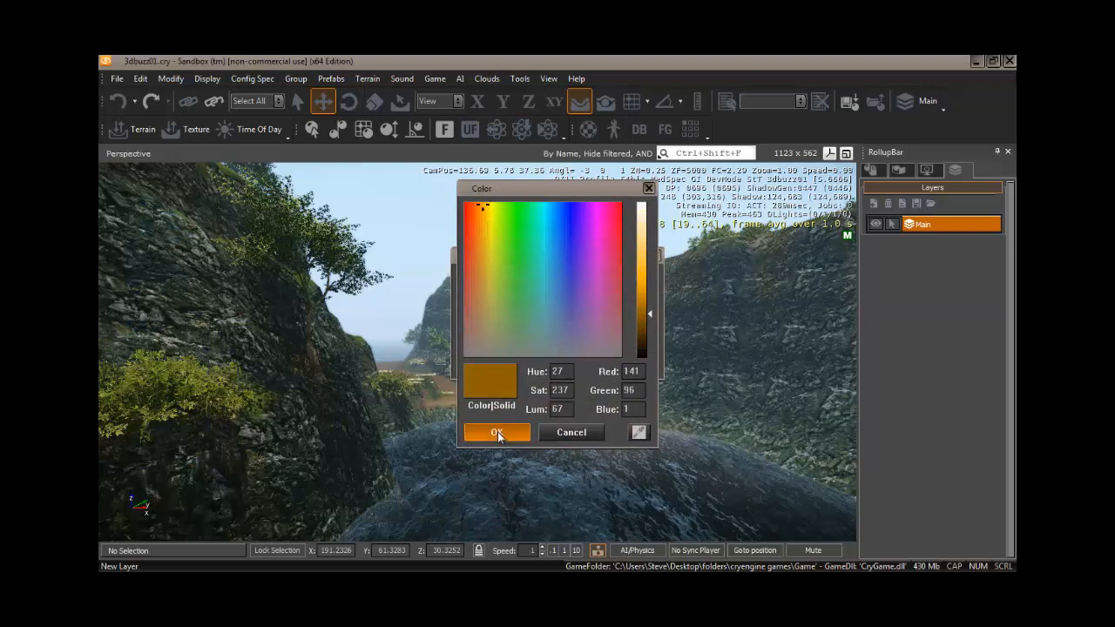
{"action": "left_click", "coordinate": [575, 364]}
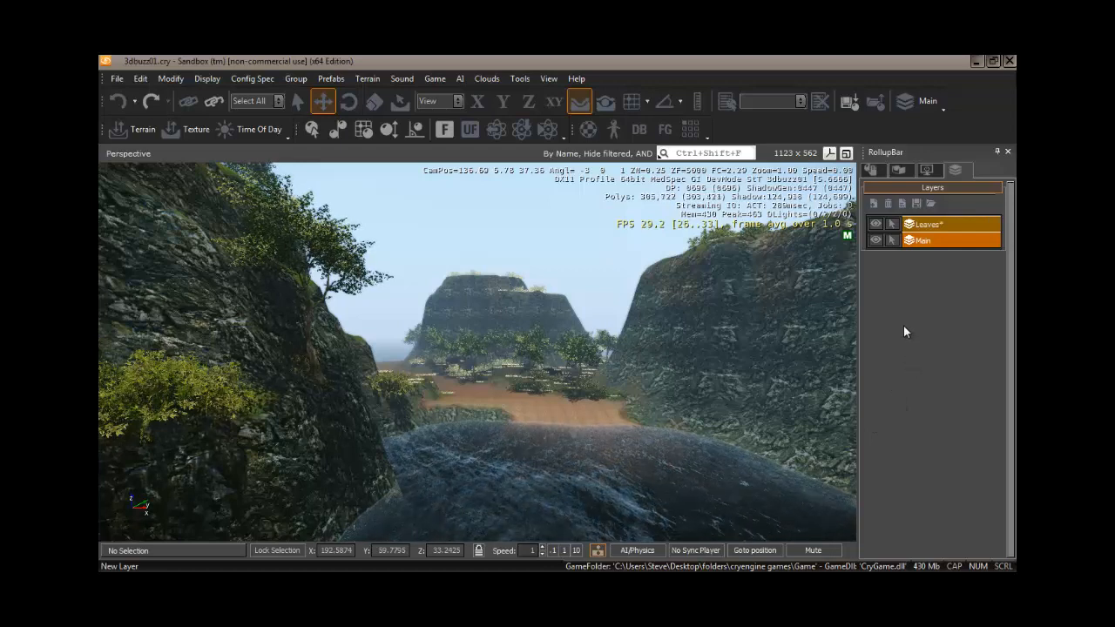
- Create a layer named Particle_effects, keeping the default layer options and colour
{"action": "left_click", "coordinate": [874, 204]}
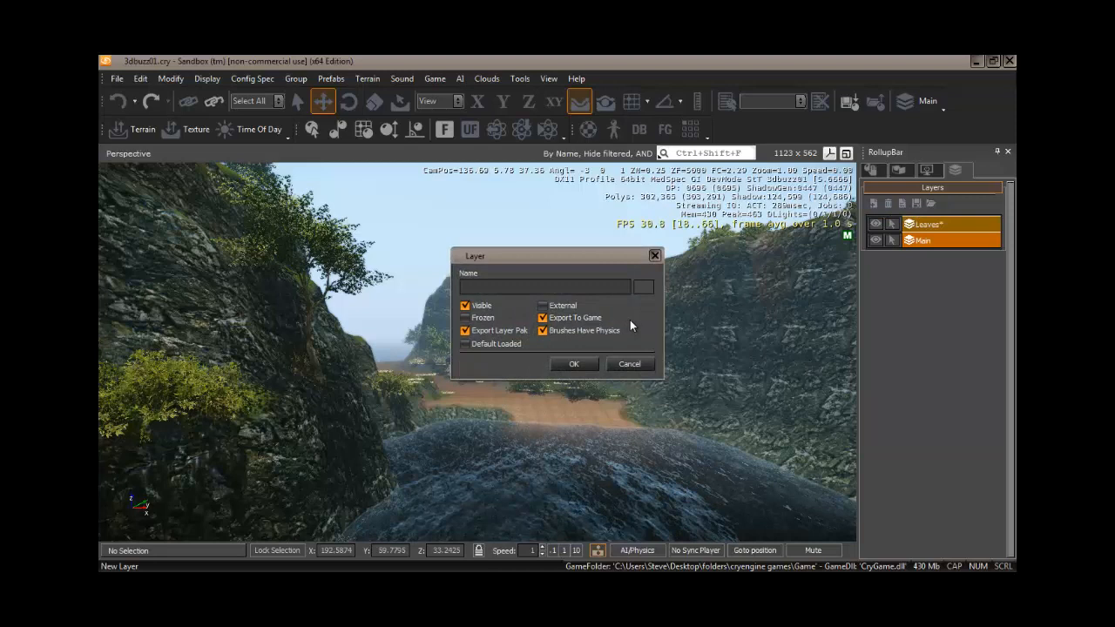
{"action": "type", "text": "Particle_effects"}
{"action": "key", "text": "Return"}
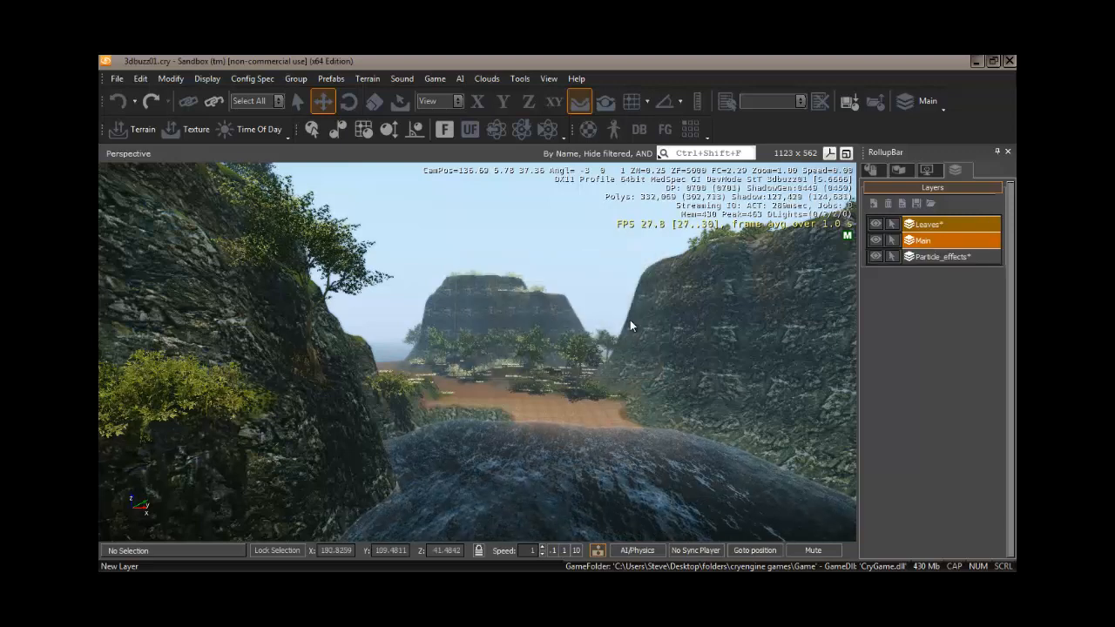
- Set the Particle_effects layer's colour to bright green (red 18, green 254, blue 30) and make Main the active layer to view it
{"action": "right_click", "coordinate": [938, 257]}
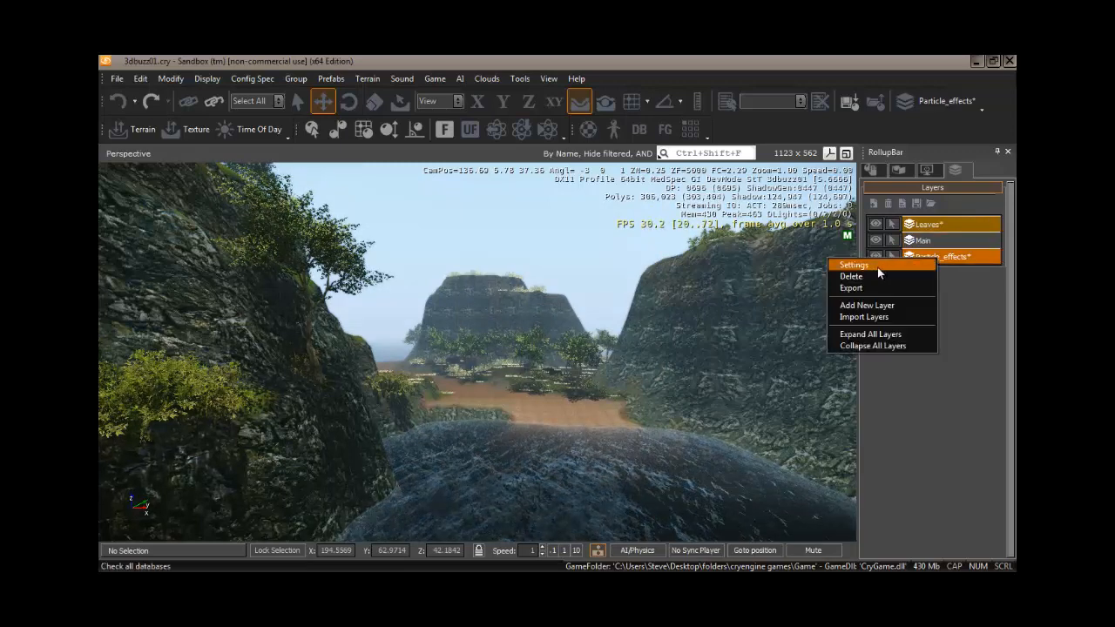
{"action": "left_click", "coordinate": [952, 256]}
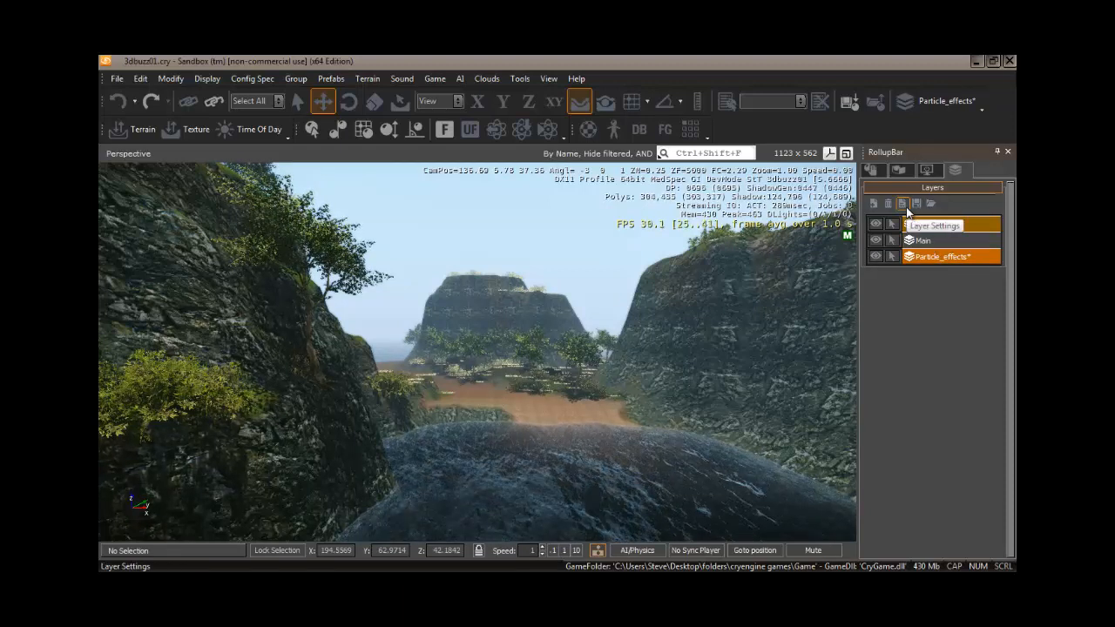
{"action": "left_click", "coordinate": [908, 212]}
{"action": "left_click", "coordinate": [645, 289]}
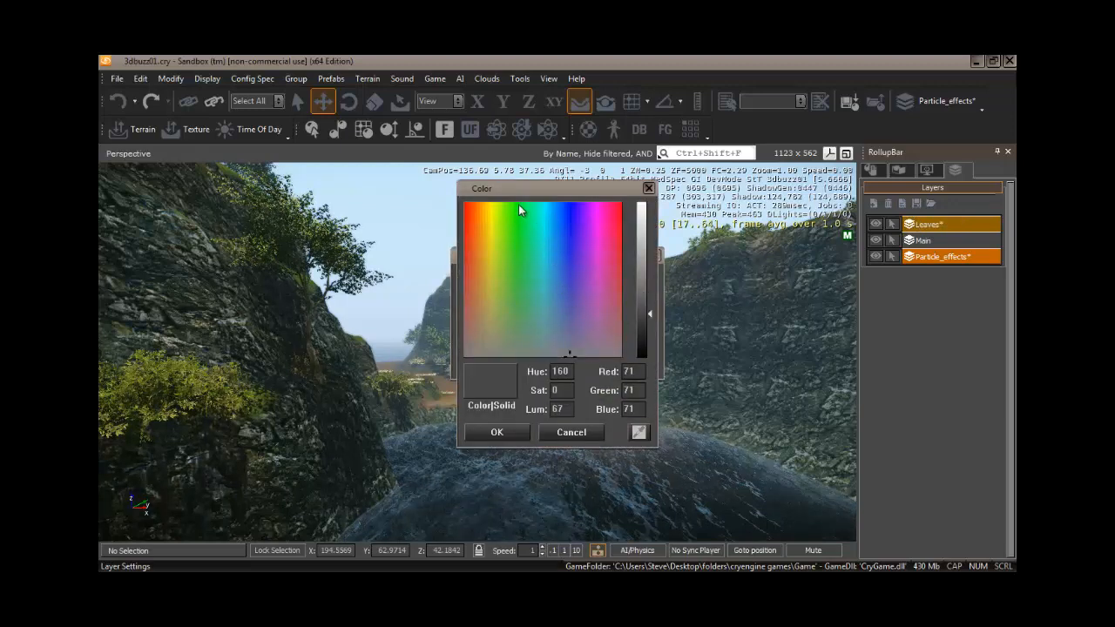
{"action": "left_click", "coordinate": [519, 204]}
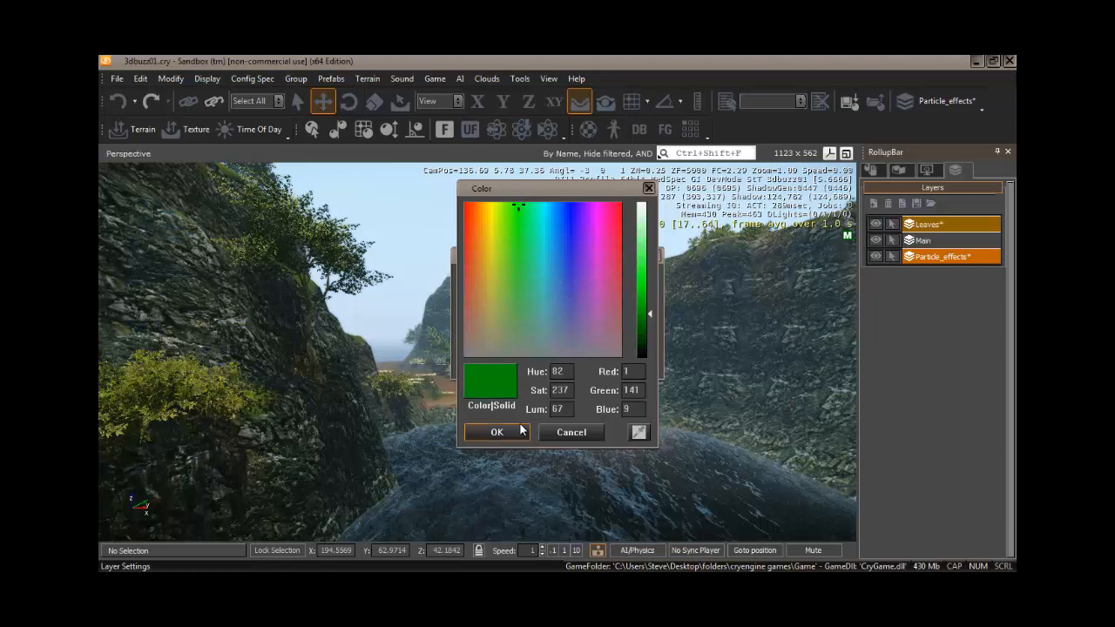
{"action": "left_click", "coordinate": [643, 280]}
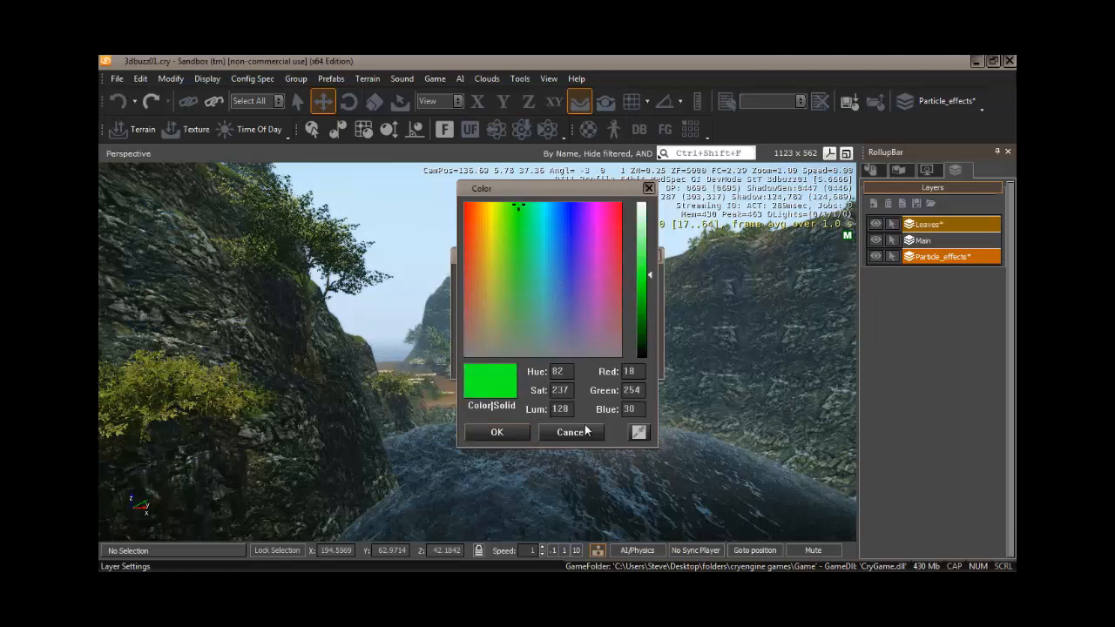
{"action": "left_click", "coordinate": [509, 432]}
{"action": "left_click", "coordinate": [575, 364]}
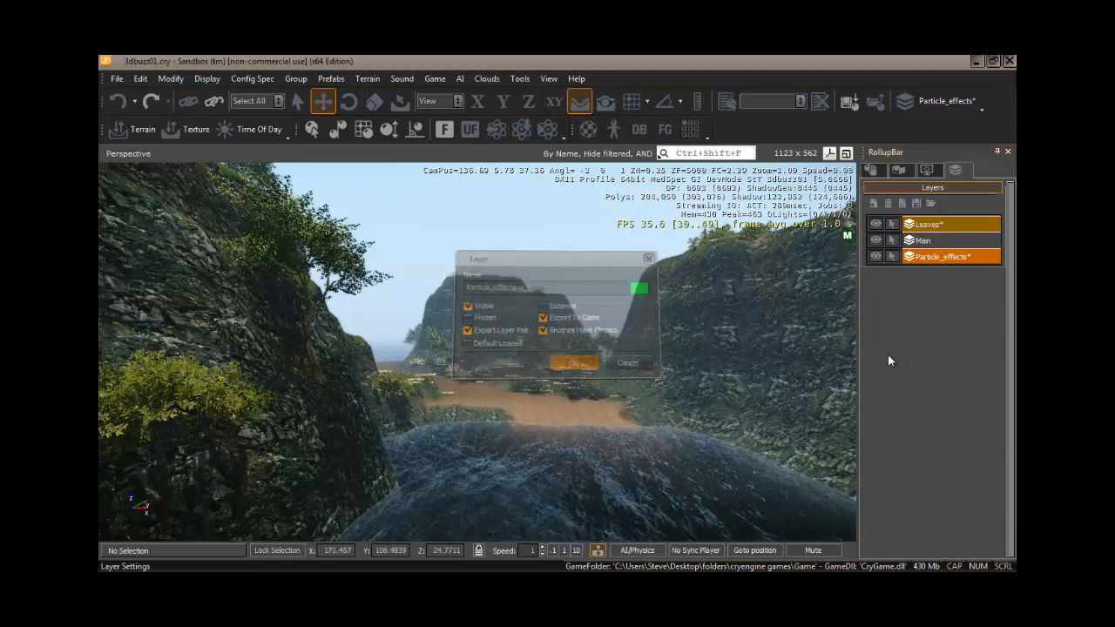
{"action": "left_click", "coordinate": [938, 243]}
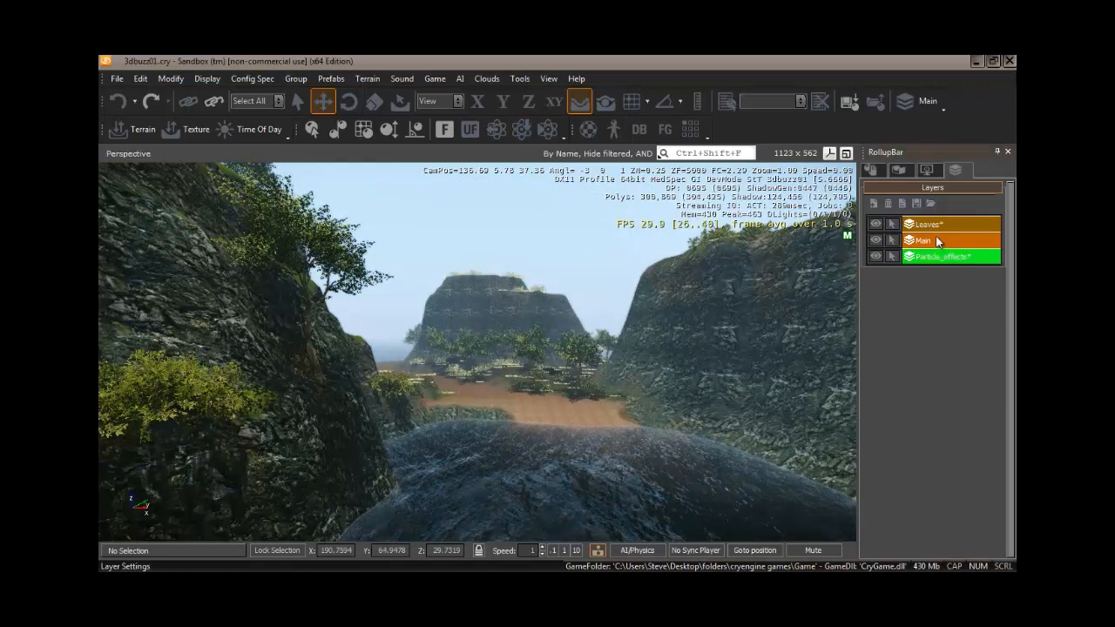
- Darken the Particle_effects layer's green colour to a luminance of 72 and make Main the active layer
{"action": "left_click", "coordinate": [935, 255]}
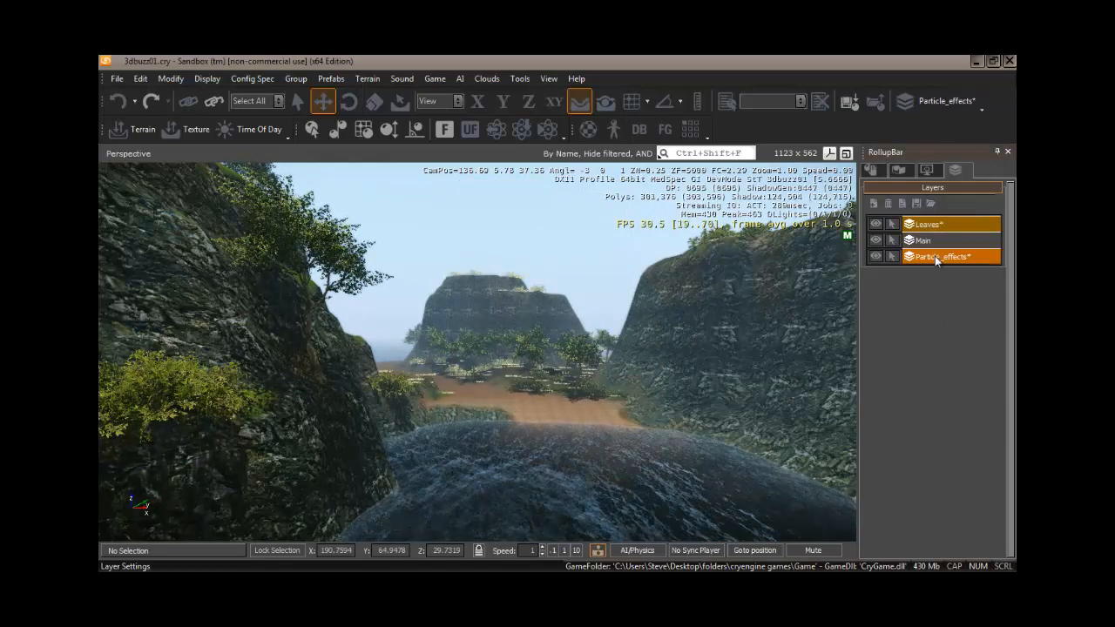
{"action": "right_click", "coordinate": [935, 256]}
{"action": "left_click", "coordinate": [845, 262]}
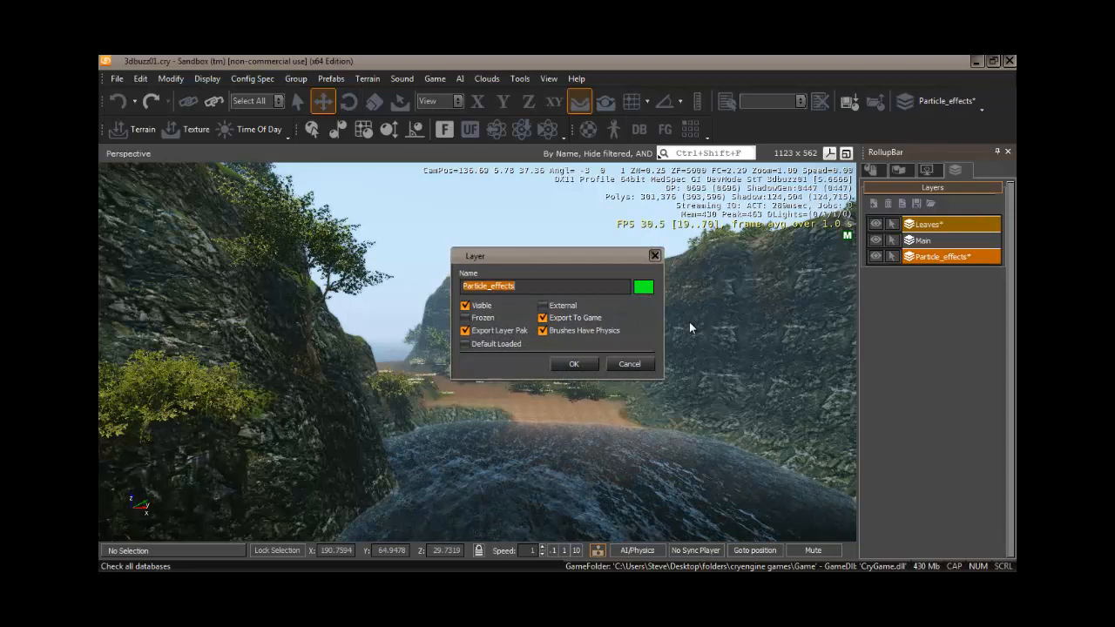
{"action": "left_click", "coordinate": [649, 293]}
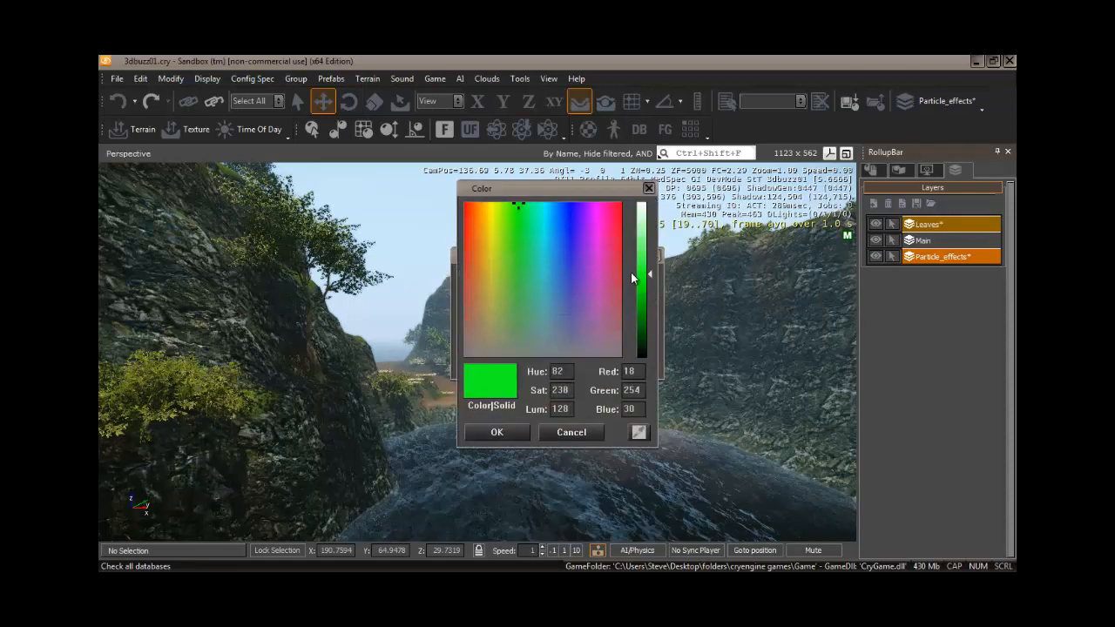
{"action": "left_click_drag", "start_coordinate": [638, 277], "coordinate": [642, 311]}
{"action": "left_click", "coordinate": [497, 432]}
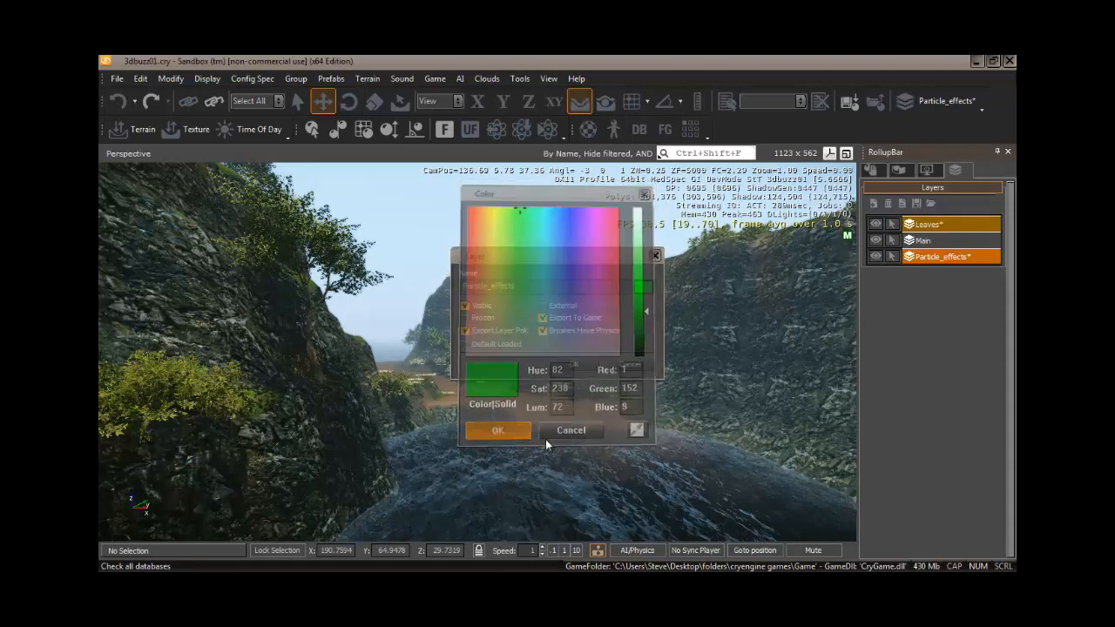
{"action": "left_click", "coordinate": [574, 364]}
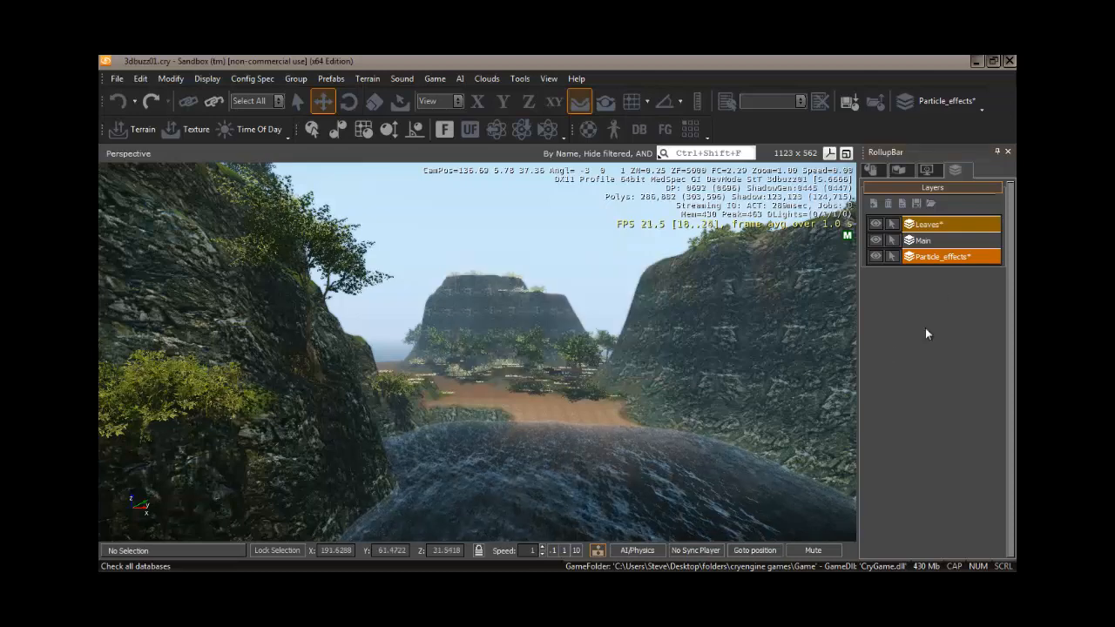
{"action": "left_click", "coordinate": [928, 240]}
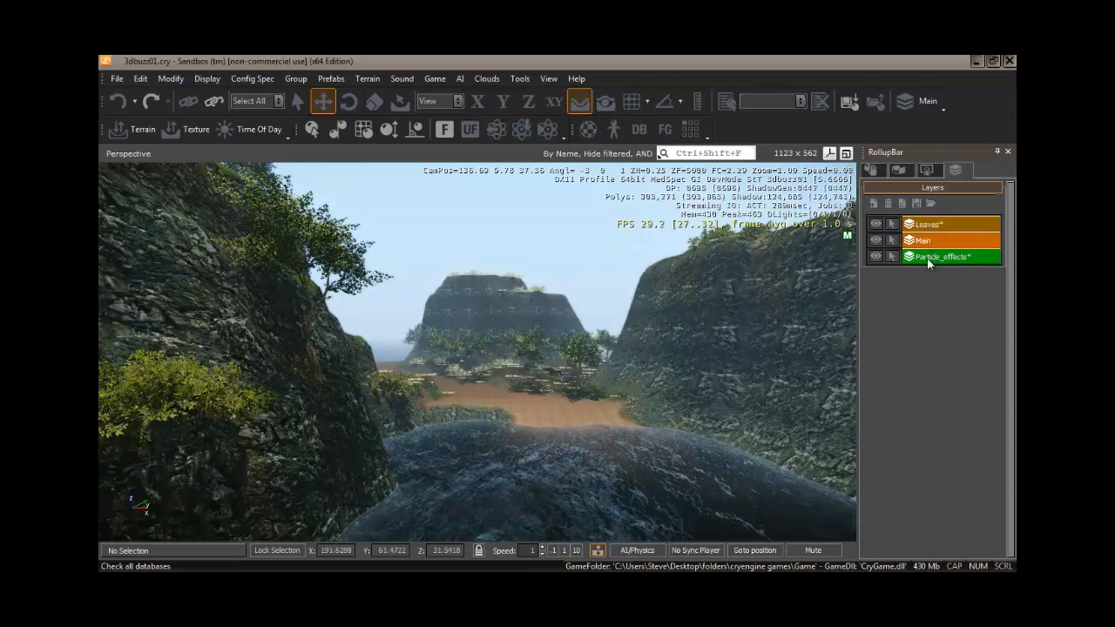
- Nest the Leaves layer under the Particle_effects layer as its child
{"action": "left_click", "coordinate": [927, 258]}
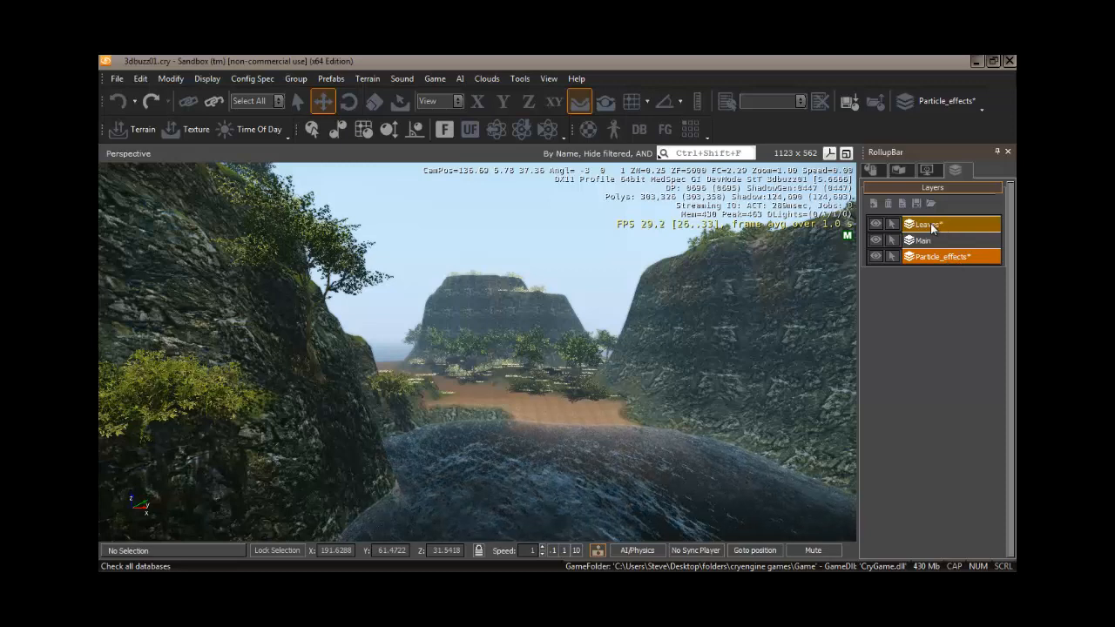
{"action": "left_click", "coordinate": [930, 224]}
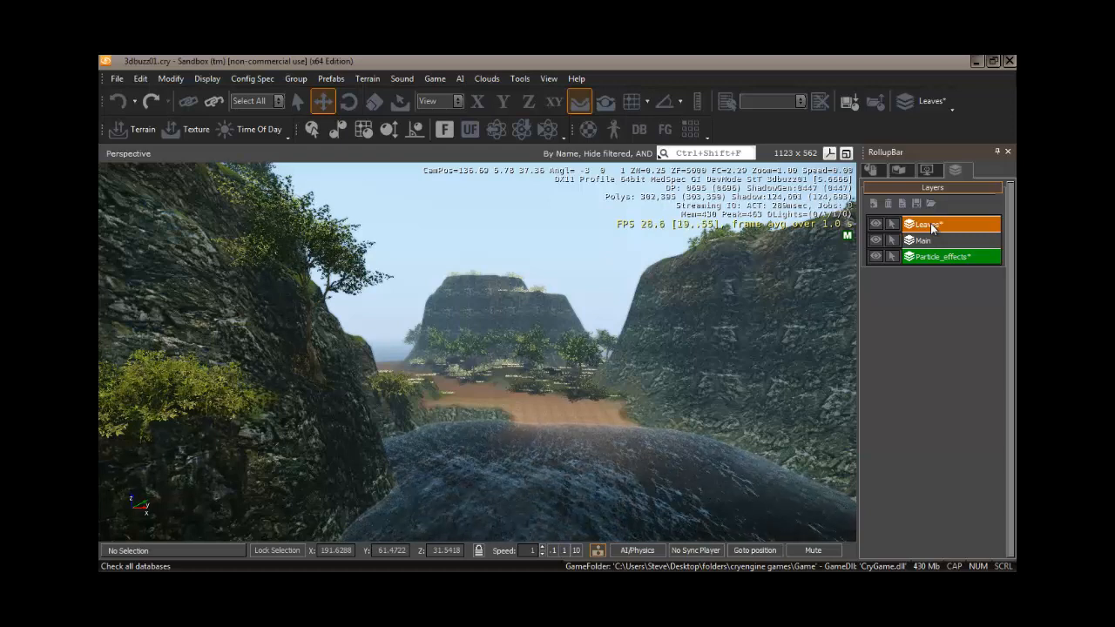
{"action": "left_click_drag", "start_coordinate": [932, 260], "coordinate": [932, 260]}
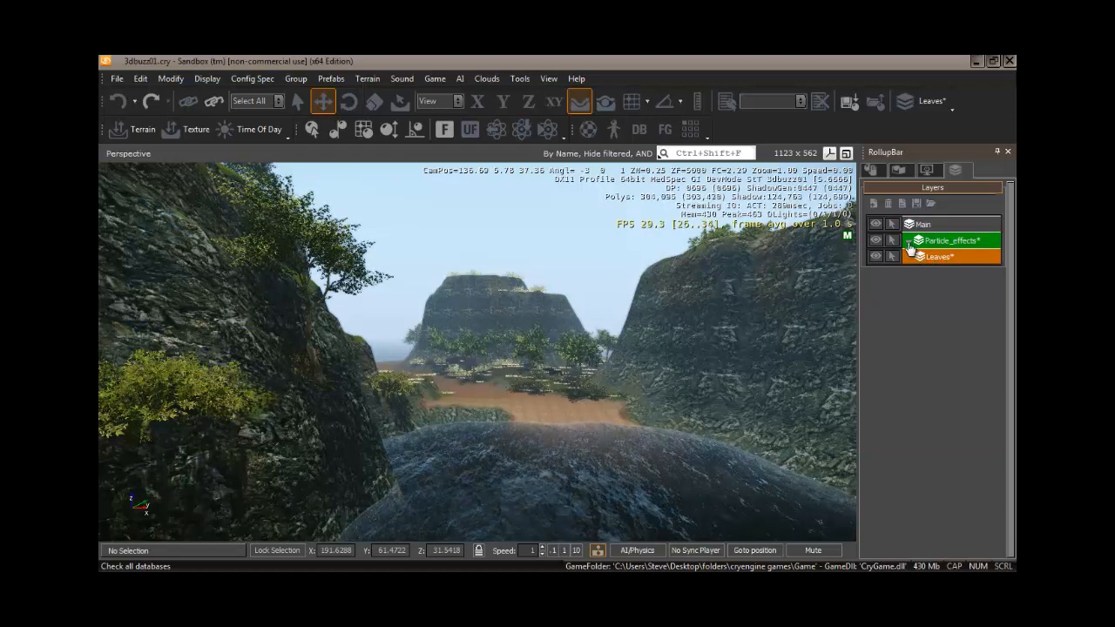
- Collapse and re-expand the Particle_effects layer to view its nested Leaves layer
{"action": "left_click", "coordinate": [908, 243]}
{"action": "left_click", "coordinate": [908, 243]}
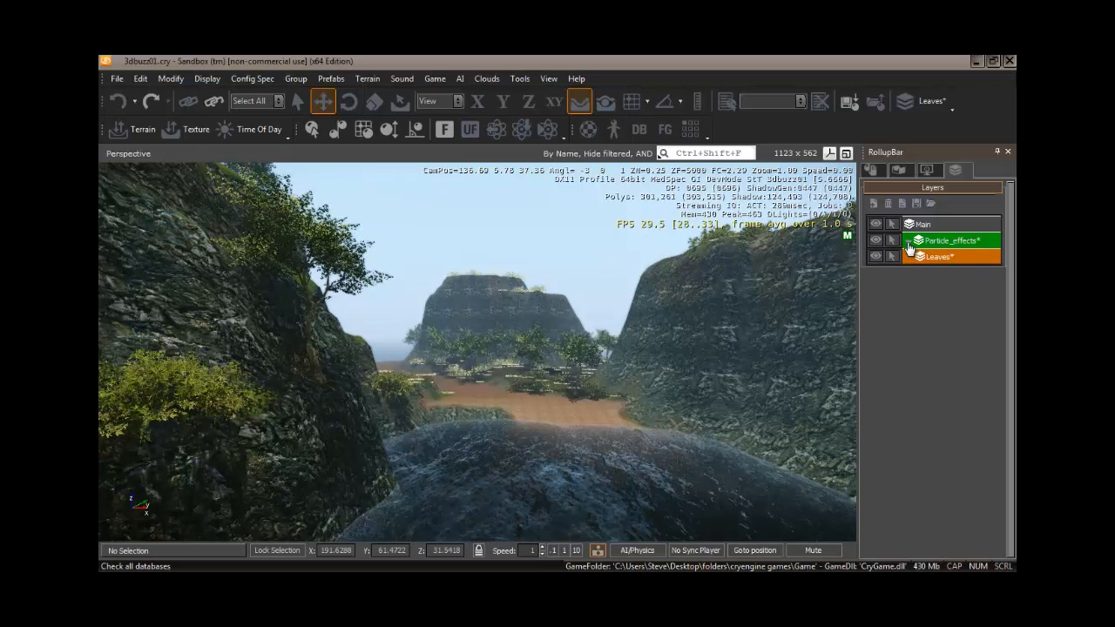
{"action": "left_click", "coordinate": [908, 243]}
{"action": "left_click", "coordinate": [908, 243]}
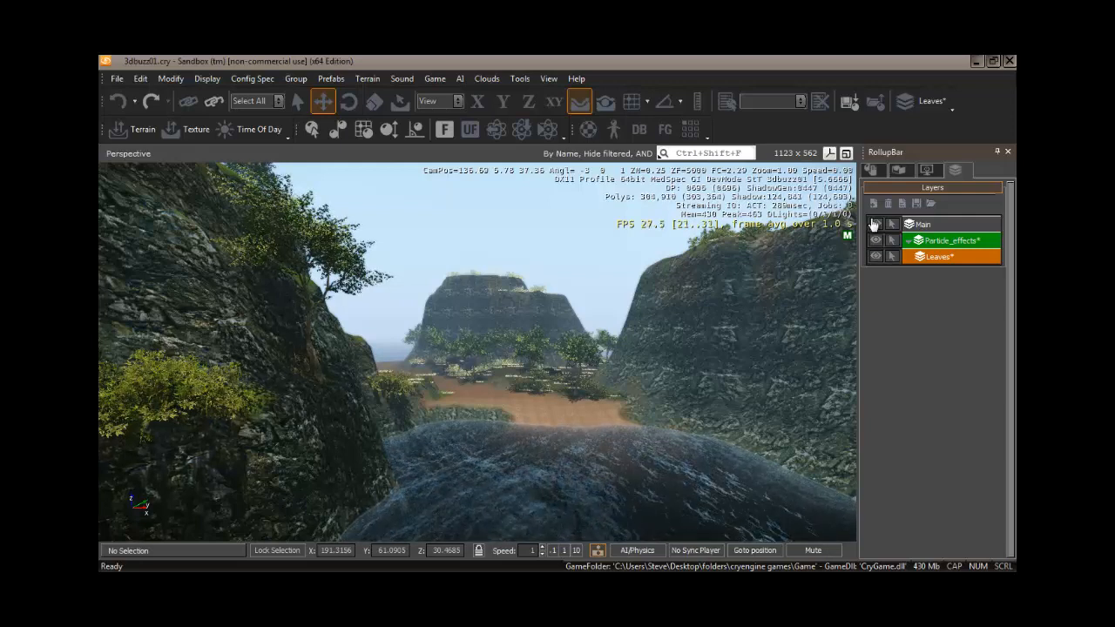
- Hide the Main, Particle_effects and Leaves layers and make all three unselectable
{"action": "left_click", "coordinate": [877, 225]}
{"action": "left_click", "coordinate": [876, 240]}
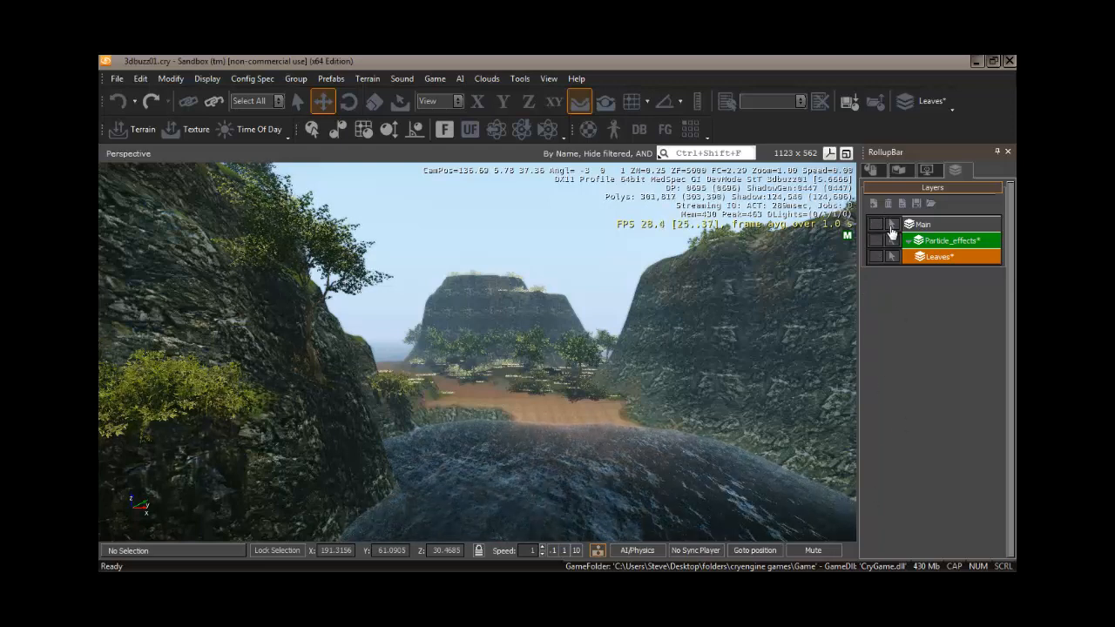
{"action": "left_click", "coordinate": [891, 228]}
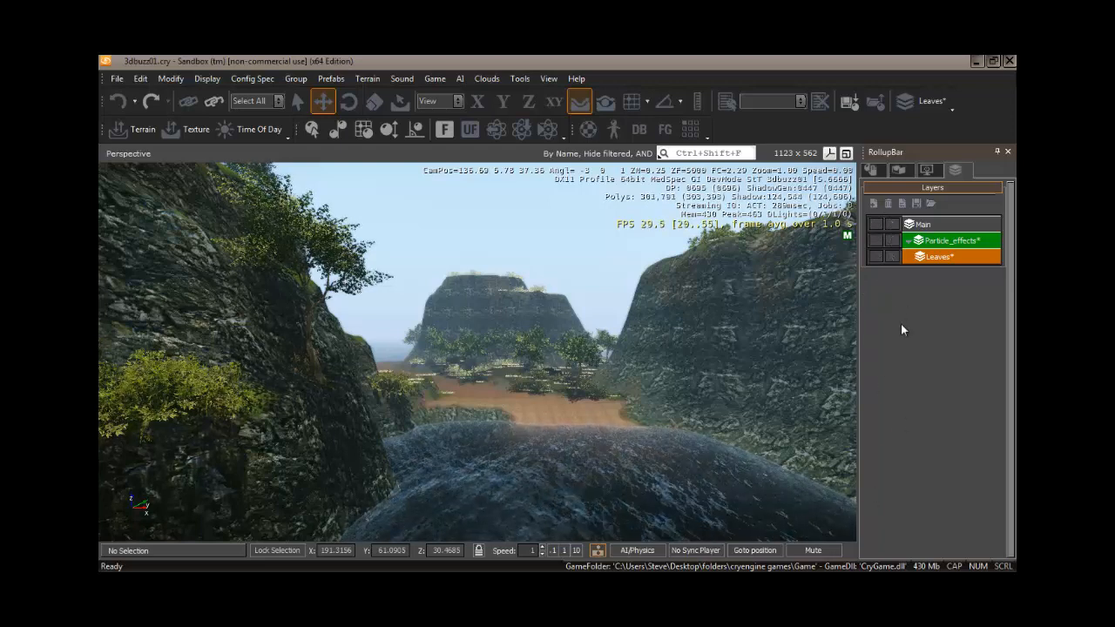
- Restore the visibility and selectability of all three layers, and hide and reshow the Particle_effects layer
{"action": "left_click", "coordinate": [877, 226]}
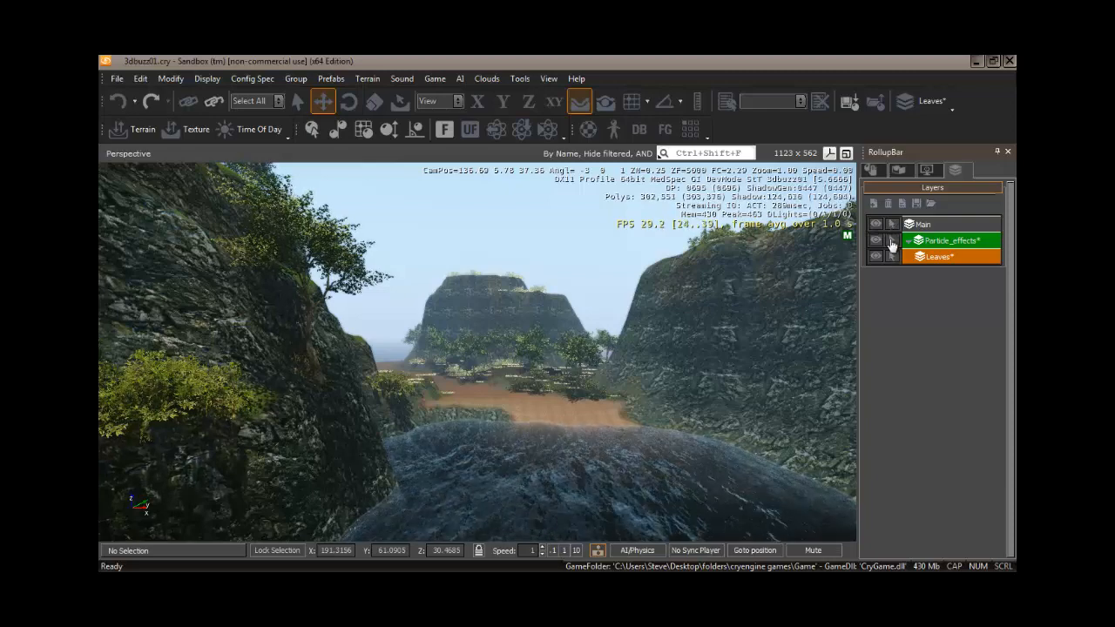
{"action": "left_click", "coordinate": [877, 244]}
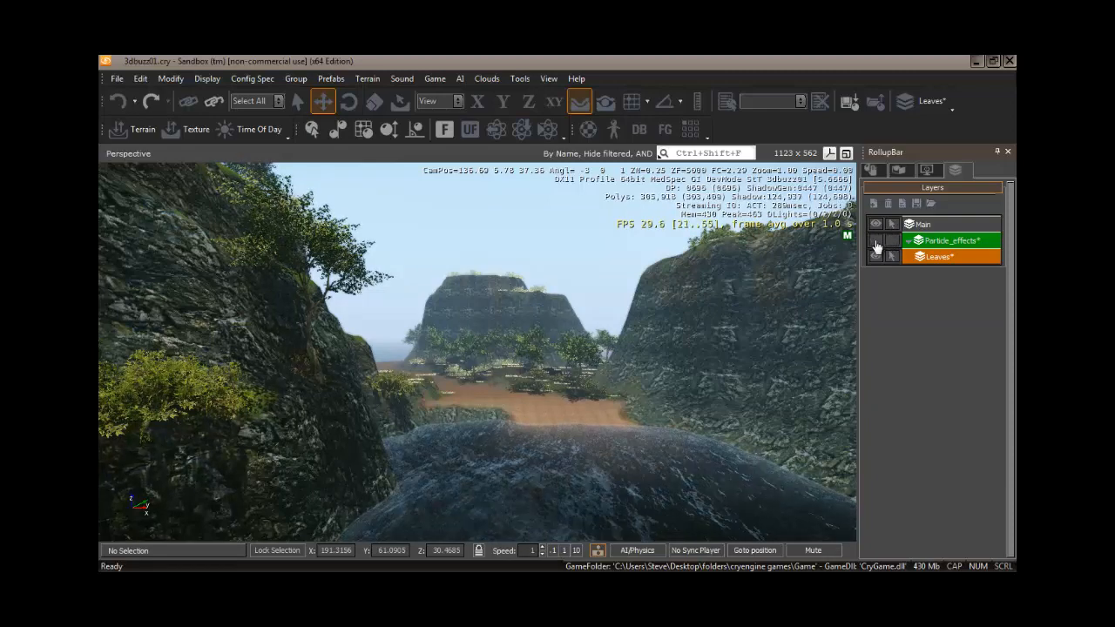
{"action": "left_click", "coordinate": [876, 244]}
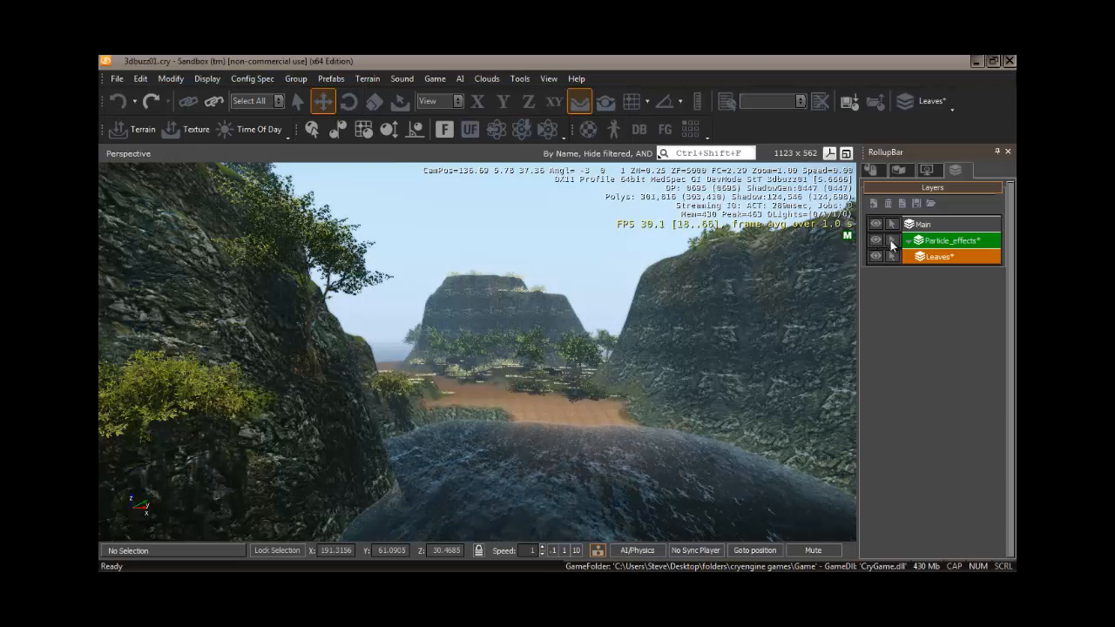